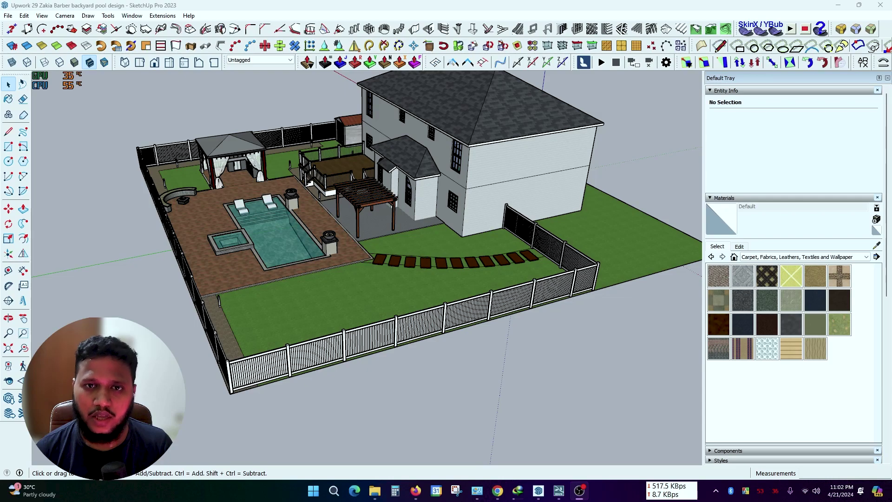
Zoom and orbit in close on the backyard pool, then bring up the project folder in File Explorer.
{"action": "scroll", "coordinate": [380, 182], "scroll_direction": "up", "scroll_amount": 2}
{"action": "scroll", "coordinate": [380, 182], "scroll_direction": "up", "scroll_amount": 2}
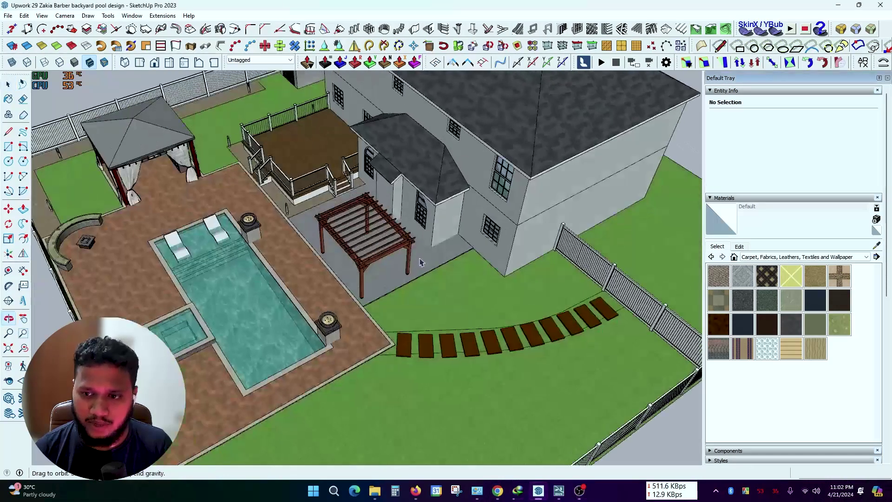
{"action": "scroll", "coordinate": [326, 210], "scroll_direction": "down", "scroll_amount": 3}
{"action": "middle_click_drag", "start_coordinate": [279, 223], "coordinate": [227, 236]}
{"action": "scroll", "coordinate": [227, 236], "scroll_direction": "up", "scroll_amount": 4}
{"action": "scroll", "coordinate": [227, 236], "scroll_direction": "down", "scroll_amount": 3}
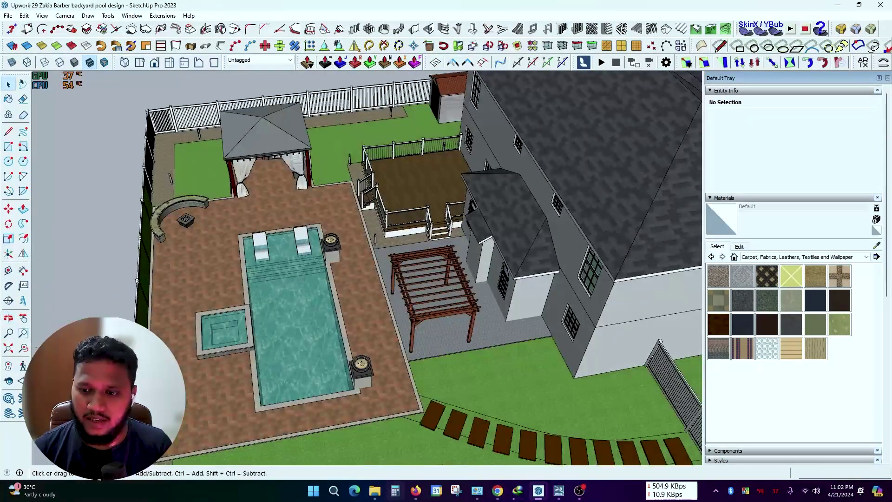
{"action": "left_click", "coordinate": [374, 490]}
Open the project's Render folder and scroll through its contents.
{"action": "double_click", "coordinate": [238, 180]}
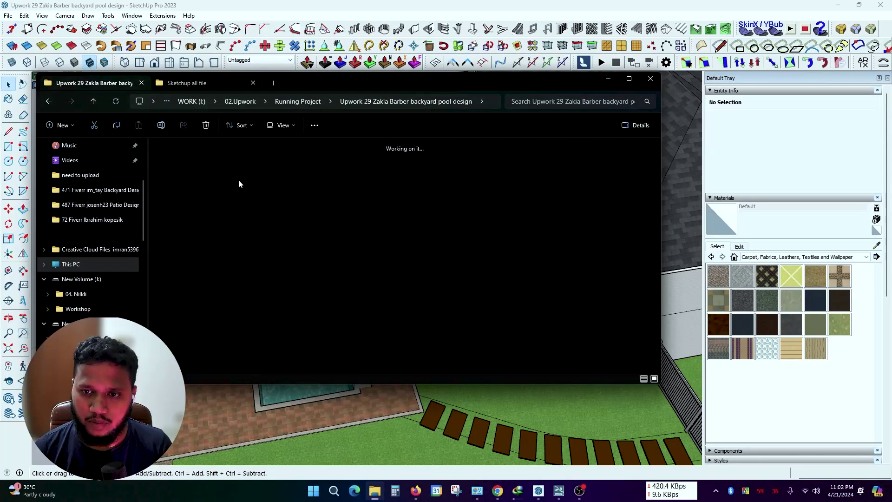
{"action": "scroll", "coordinate": [360, 328], "scroll_direction": "down", "scroll_amount": 5}
{"action": "scroll", "coordinate": [434, 359], "scroll_direction": "down", "scroll_amount": 5}
View Render 6_10 and the night pool render in Picasa, then close the viewer.
{"action": "double_click", "coordinate": [434, 357]}
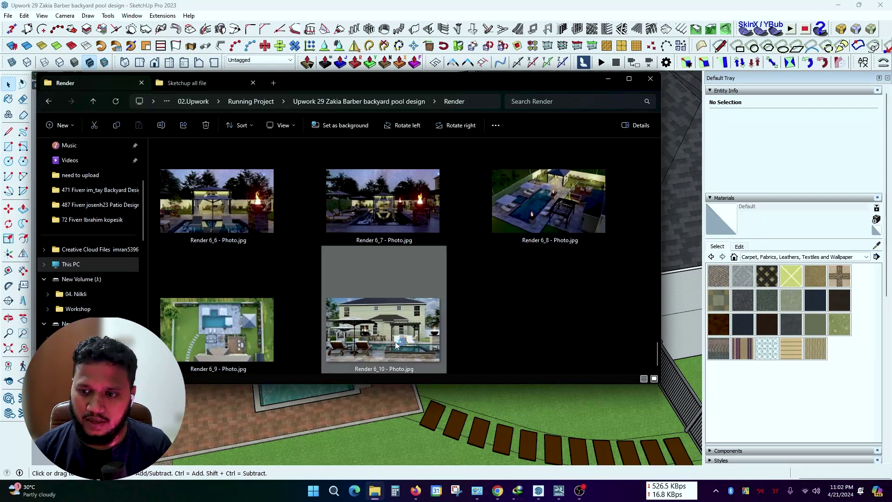
{"action": "key", "text": "Left"}
{"action": "key", "text": "Right"}
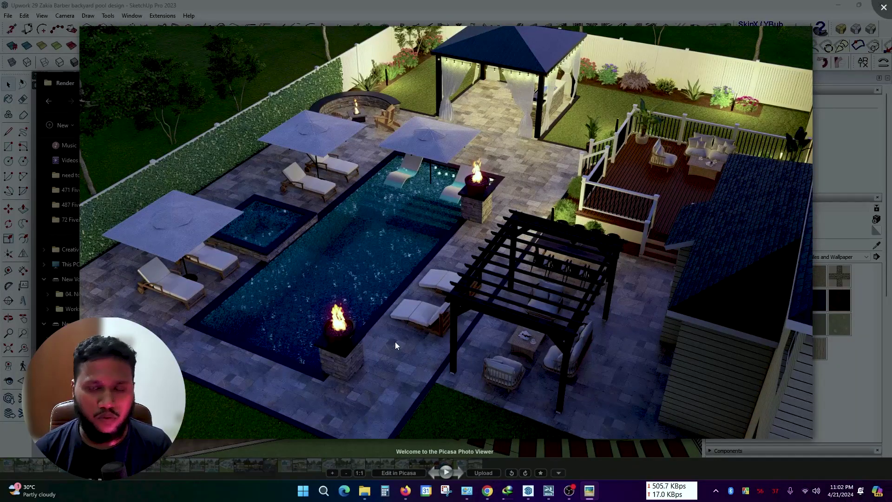
{"action": "left_click", "coordinate": [883, 8]}
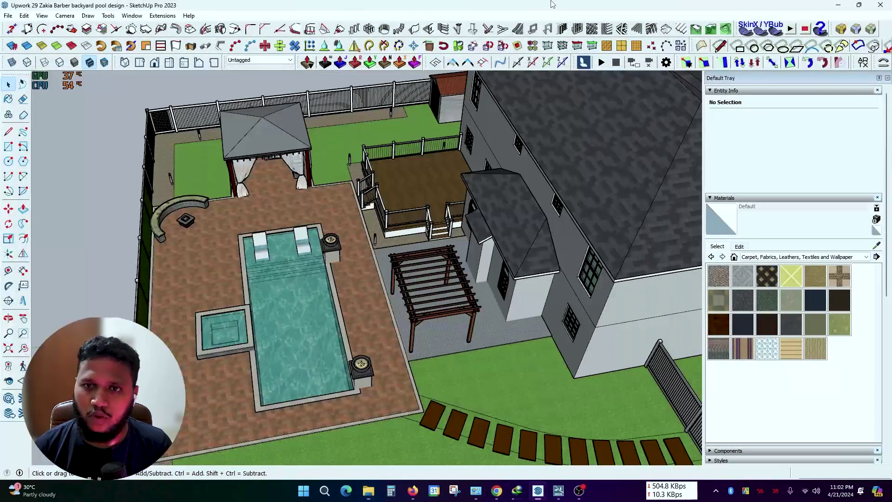
Float the LiveSync toolbar and check the Extension Warehouse for the Lumion LiveSync extension.
{"action": "scroll", "coordinate": [234, 288], "scroll_direction": "down", "scroll_amount": 3}
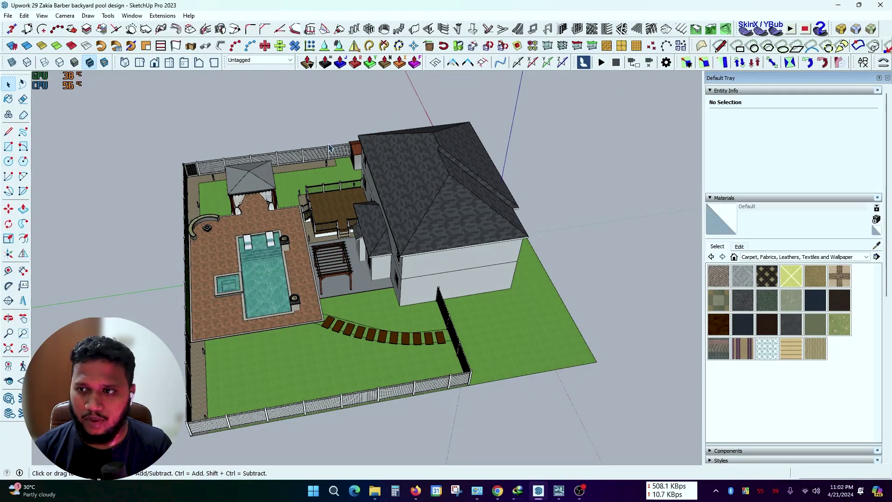
{"action": "left_click_drag", "start_coordinate": [573, 62], "coordinate": [595, 129]}
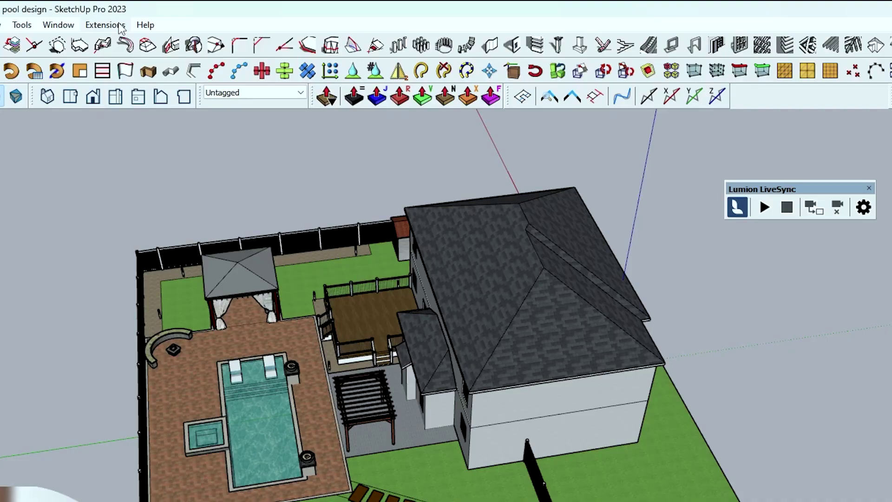
{"action": "left_click", "coordinate": [162, 15]}
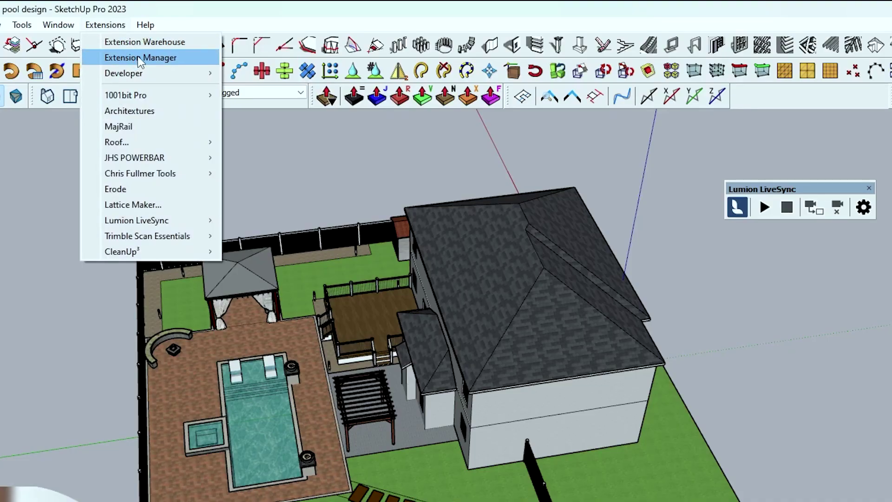
{"action": "left_click", "coordinate": [150, 46]}
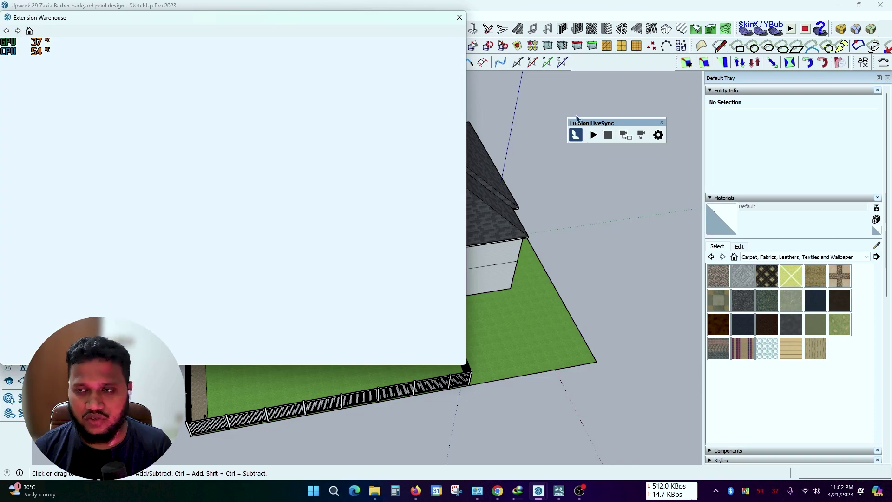
{"action": "left_click", "coordinate": [459, 18]}
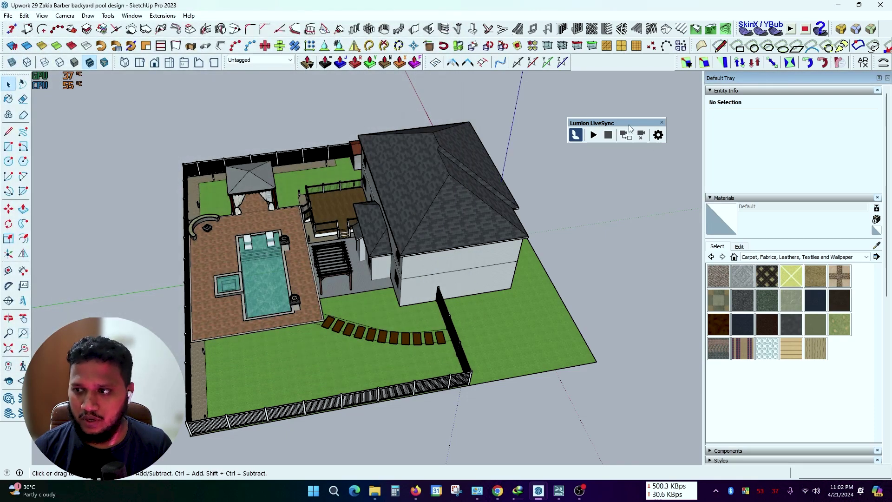
Re-dock the LiveSync toolbar and bring the Lumion window to the front.
{"action": "left_click_drag", "start_coordinate": [629, 124], "coordinate": [624, 55]}
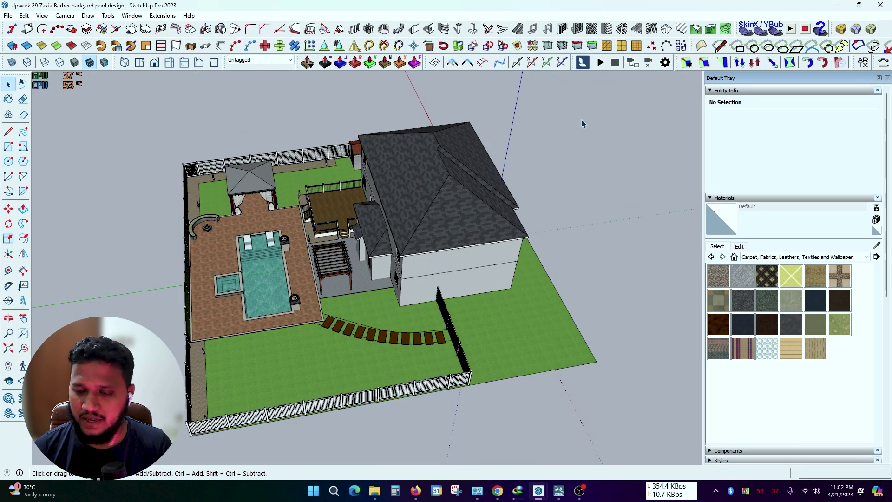
{"action": "scroll", "coordinate": [583, 123], "scroll_direction": "up", "scroll_amount": 1}
{"action": "left_click", "coordinate": [557, 491]}
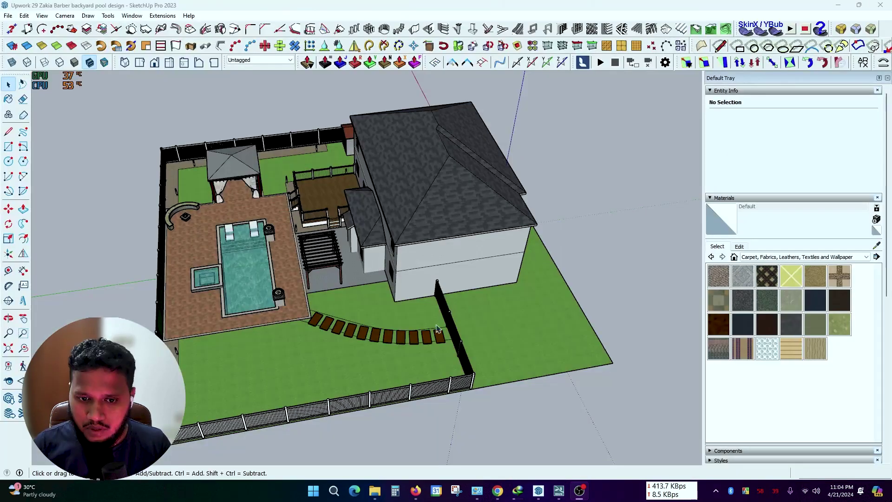
Check an aerial view of the pool in Lumion, then orbit the SketchUp model to a new angle.
{"action": "scroll", "coordinate": [450, 353], "scroll_direction": "down", "scroll_amount": 3}
{"action": "scroll", "coordinate": [450, 352], "scroll_direction": "up", "scroll_amount": 3}
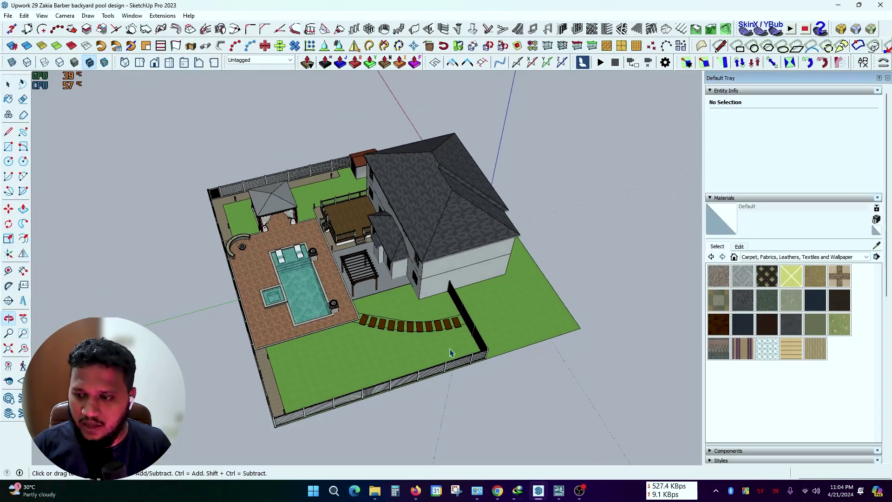
{"action": "left_click", "coordinate": [558, 490]}
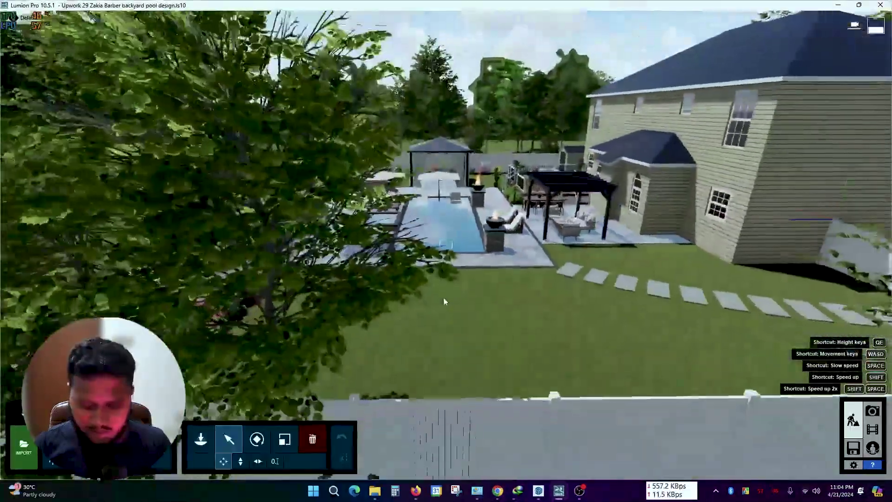
{"action": "mouse_move", "coordinate": [448, 306]}
{"action": "right_mouse_down"}
{"action": "mouse_move", "coordinate": [445, 292]}
{"action": "mouse_move", "coordinate": [515, 381]}
{"action": "right_mouse_up"}
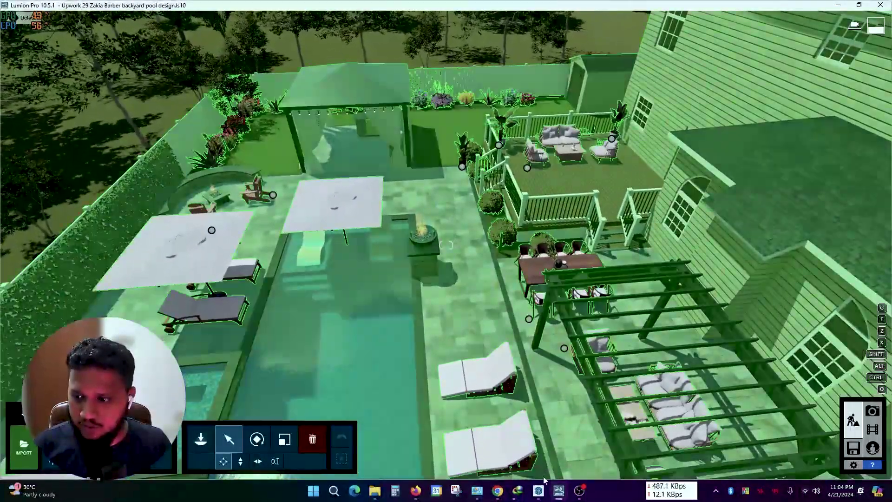
{"action": "left_click", "coordinate": [548, 445]}
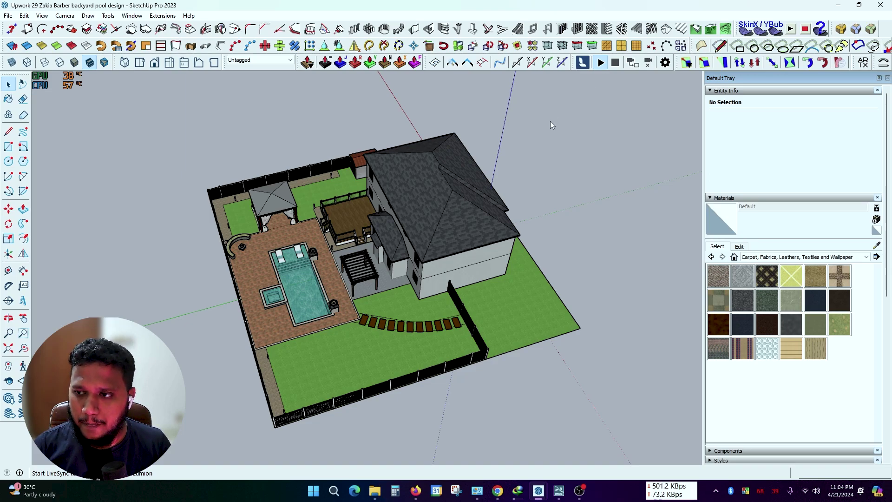
{"action": "mouse_move", "coordinate": [572, 144]}
{"action": "middle_mouse_down"}
{"action": "mouse_move", "coordinate": [546, 149]}
{"action": "mouse_move", "coordinate": [600, 132]}
{"action": "middle_mouse_up"}
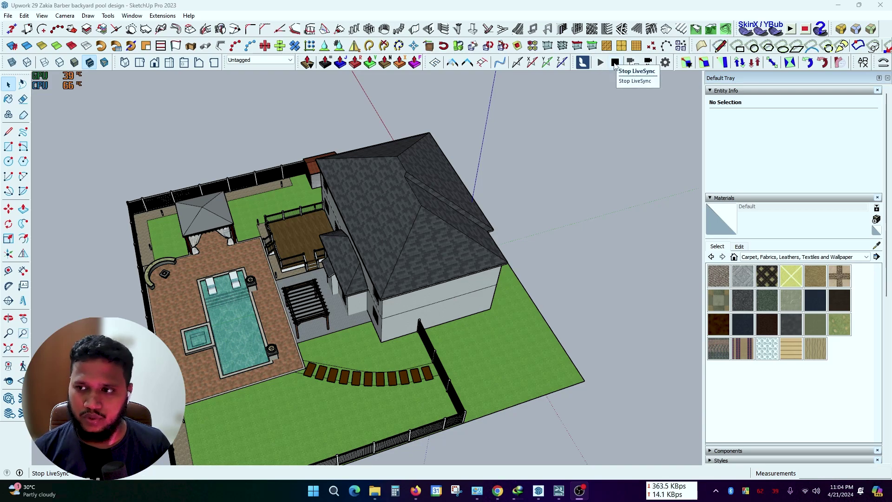
{"action": "scroll", "coordinate": [472, 225], "scroll_direction": "down", "scroll_amount": 2}
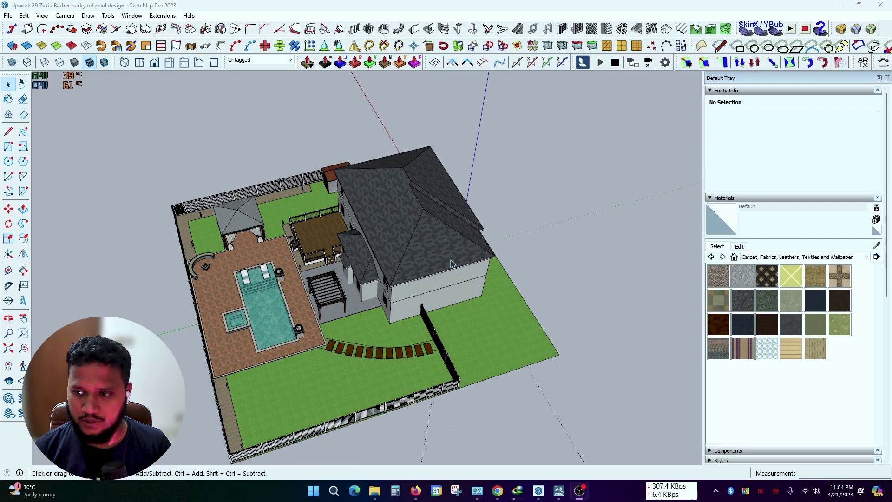
Resize Lumion's window and orbit the SketchUp pool model so the synced Lumion view updates.
{"action": "left_click", "coordinate": [559, 488]}
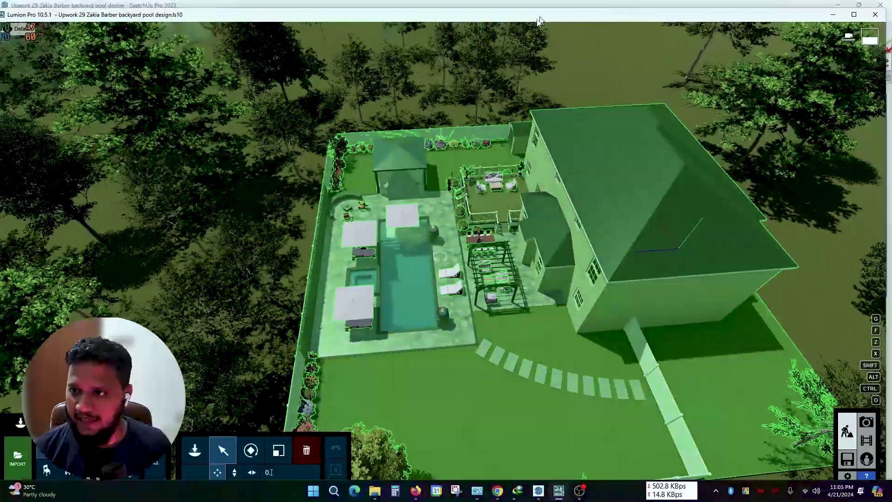
{"action": "left_click_drag", "start_coordinate": [513, 5], "coordinate": [522, 216]}
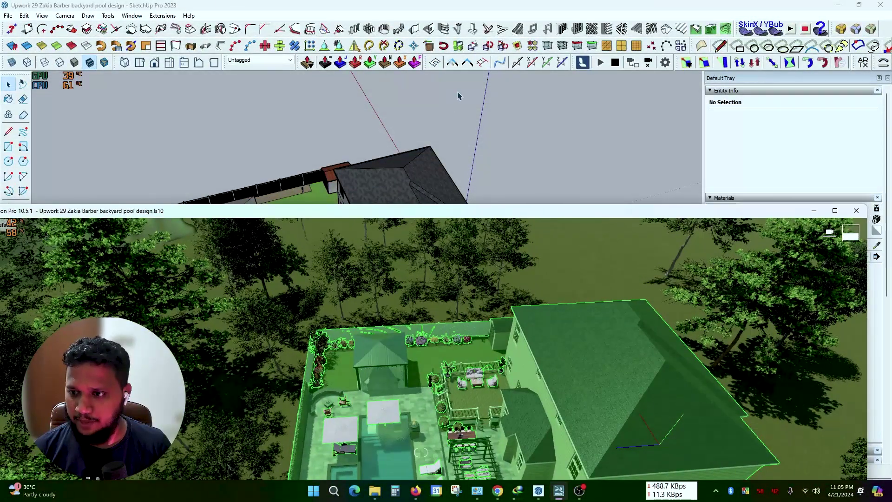
{"action": "left_click", "coordinate": [502, 140]}
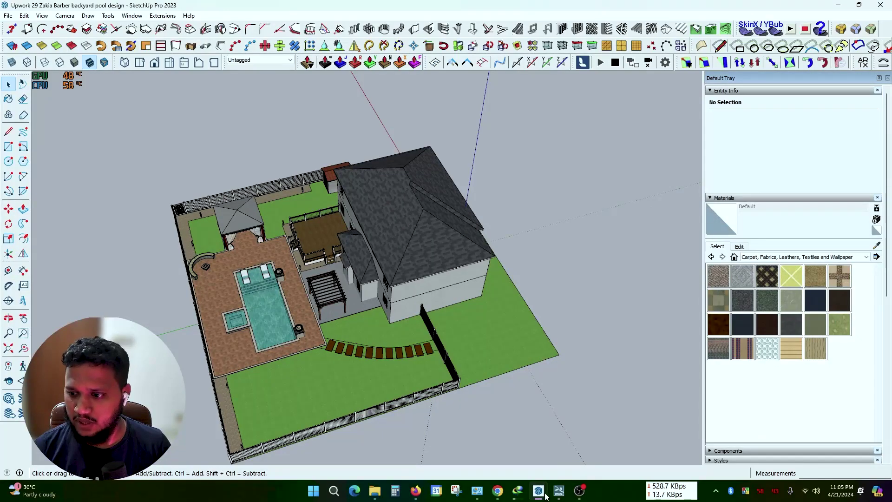
{"action": "left_click", "coordinate": [560, 493]}
{"action": "mouse_move", "coordinate": [545, 161]}
{"action": "middle_mouse_down"}
{"action": "mouse_move", "coordinate": [538, 150]}
{"action": "mouse_move", "coordinate": [562, 223]}
{"action": "middle_mouse_up"}
{"action": "left_click", "coordinate": [538, 150]}
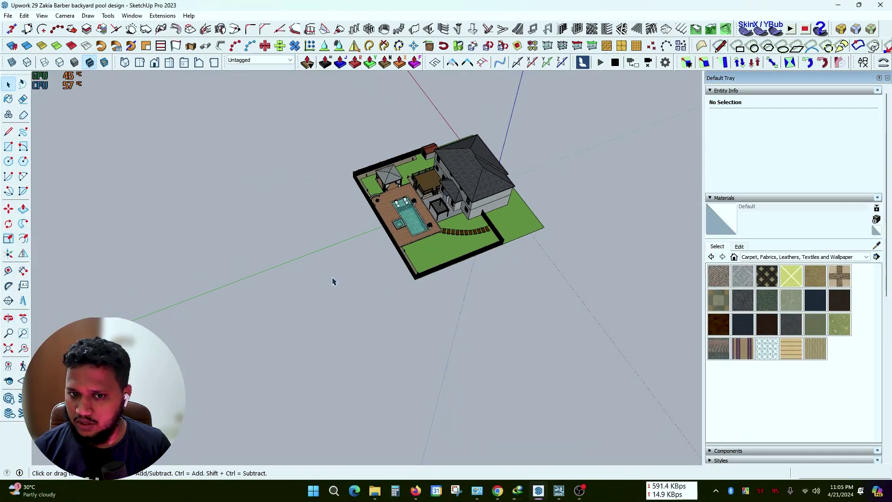
Compare the SketchUp pool model with the Lumion scene, zooming the model view.
{"action": "key", "text": "alt+Tab"}
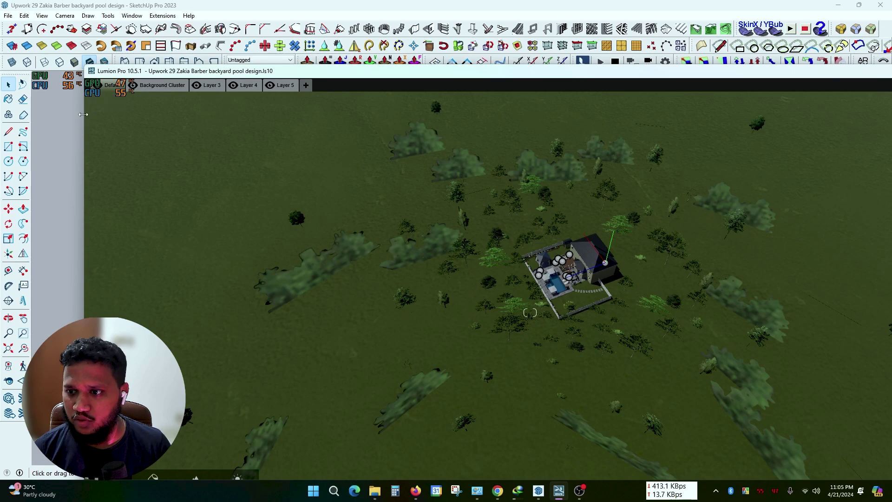
{"action": "key", "text": "alt+Tab"}
{"action": "scroll", "coordinate": [353, 204], "scroll_direction": "down", "scroll_amount": 3}
{"action": "scroll", "coordinate": [664, 305], "scroll_direction": "down", "scroll_amount": 2}
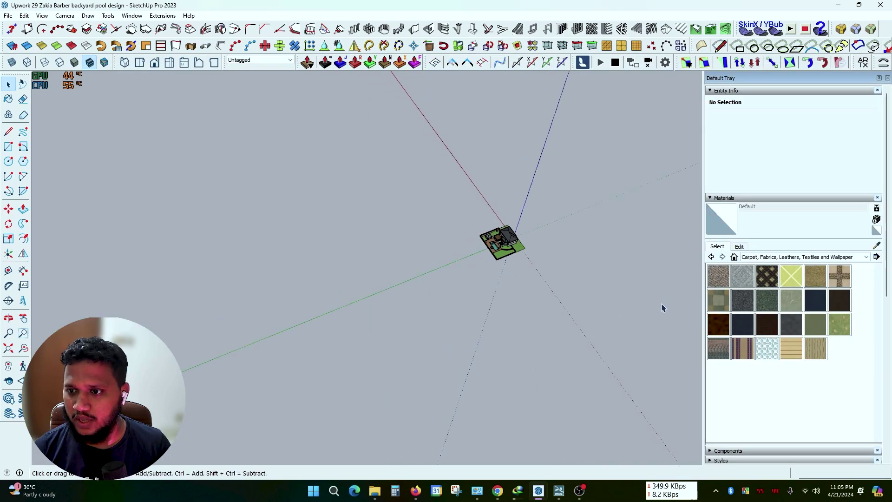
{"action": "scroll", "coordinate": [96, 239], "scroll_direction": "down", "scroll_amount": 2}
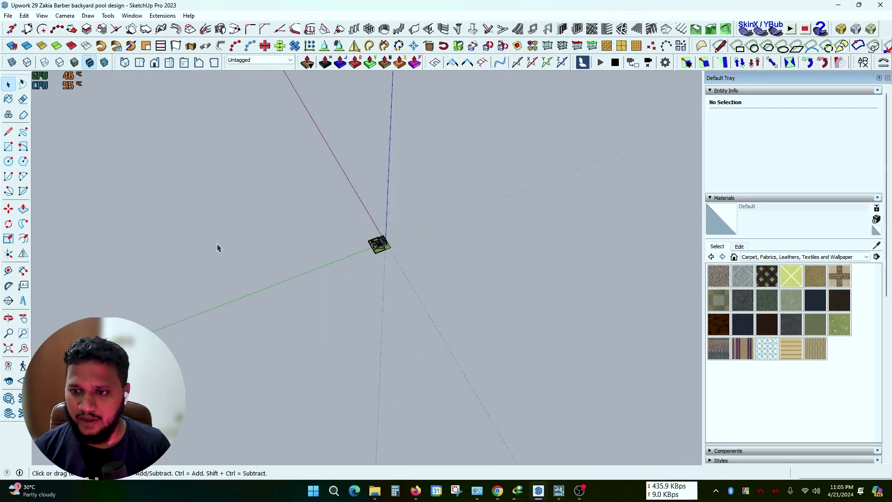
{"action": "left_click", "coordinate": [559, 491]}
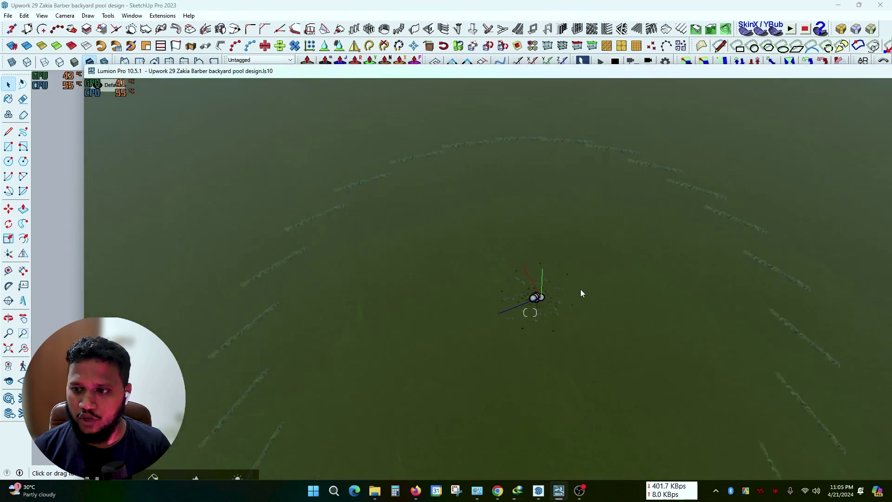
{"action": "mouse_move", "coordinate": [538, 491]}
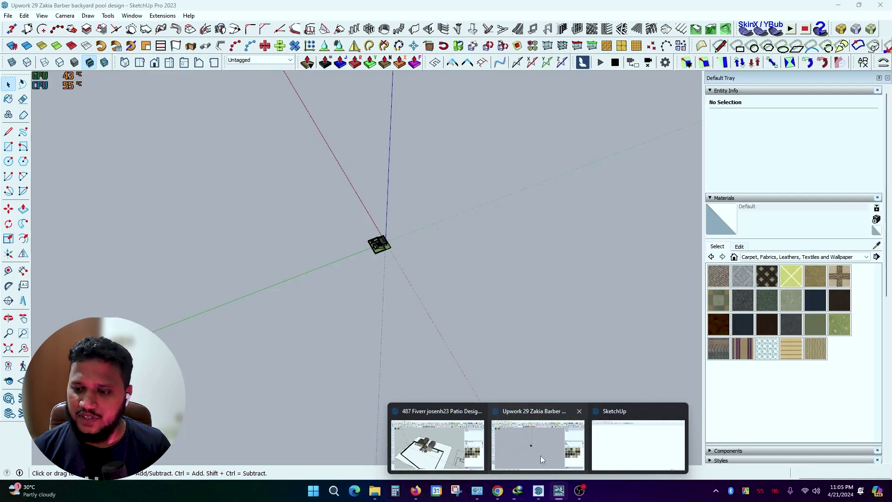
{"action": "left_click", "coordinate": [539, 455]}
{"action": "scroll", "coordinate": [382, 209], "scroll_direction": "up", "scroll_amount": 2}
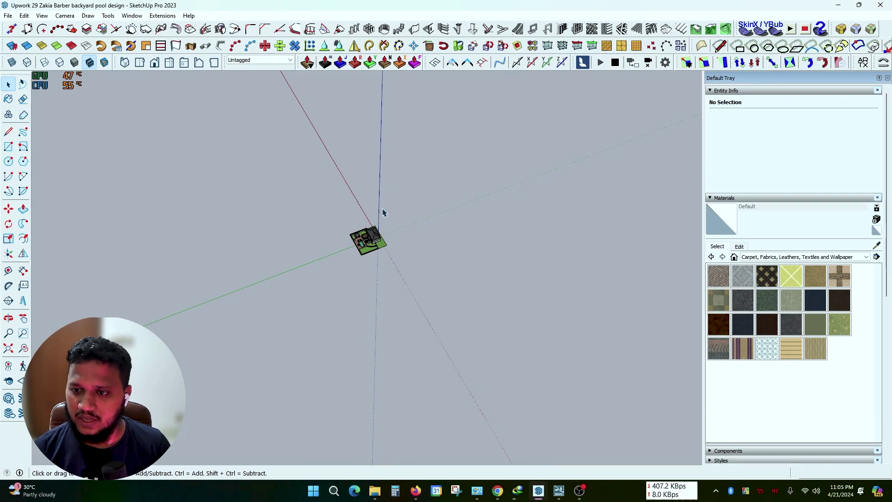
{"action": "scroll", "coordinate": [372, 232], "scroll_direction": "up", "scroll_amount": 3}
{"action": "scroll", "coordinate": [353, 260], "scroll_direction": "up", "scroll_amount": 3}
{"action": "scroll", "coordinate": [348, 272], "scroll_direction": "up", "scroll_amount": 2}
{"action": "scroll", "coordinate": [325, 260], "scroll_direction": "up", "scroll_amount": 3}
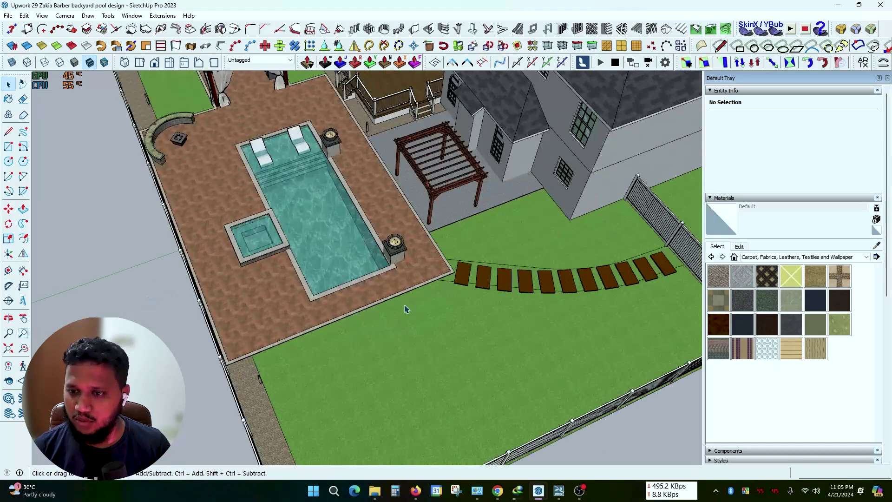
{"action": "scroll", "coordinate": [260, 242], "scroll_direction": "up", "scroll_amount": 2}
{"action": "scroll", "coordinate": [197, 214], "scroll_direction": "up", "scroll_amount": 1}
{"action": "mouse_move", "coordinate": [538, 490]}
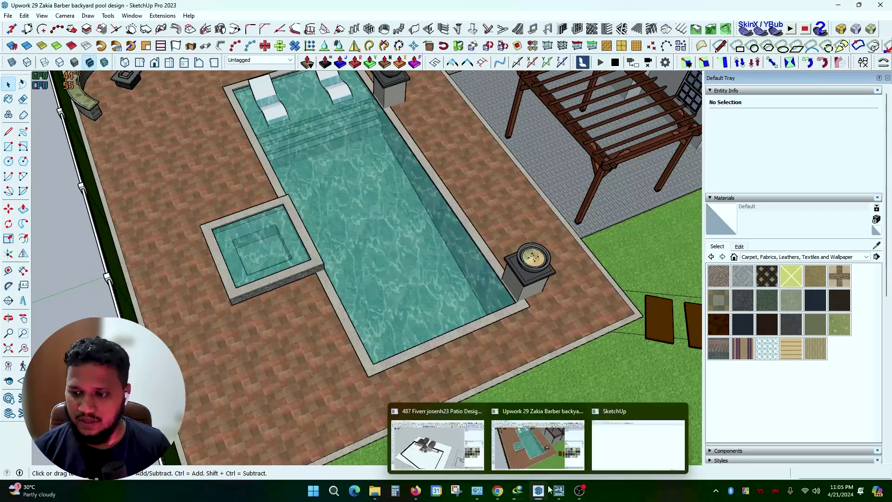
Zoom in on the spa in both programs and start the Rectangle tool (R).
{"action": "left_click", "coordinate": [528, 427]}
{"action": "scroll", "coordinate": [428, 289], "scroll_direction": "up", "scroll_amount": 2}
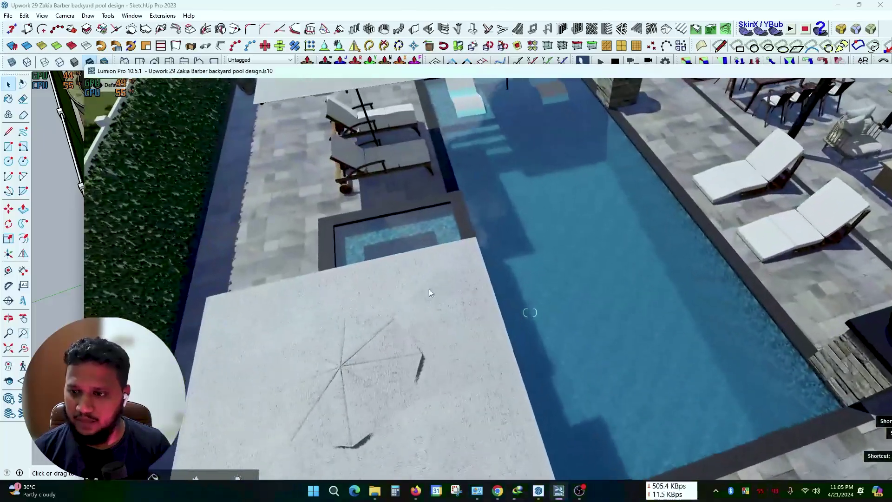
{"action": "scroll", "coordinate": [423, 278], "scroll_direction": "up", "scroll_amount": 2}
{"action": "scroll", "coordinate": [414, 271], "scroll_direction": "up", "scroll_amount": 2}
{"action": "scroll", "coordinate": [403, 286], "scroll_direction": "up", "scroll_amount": 2}
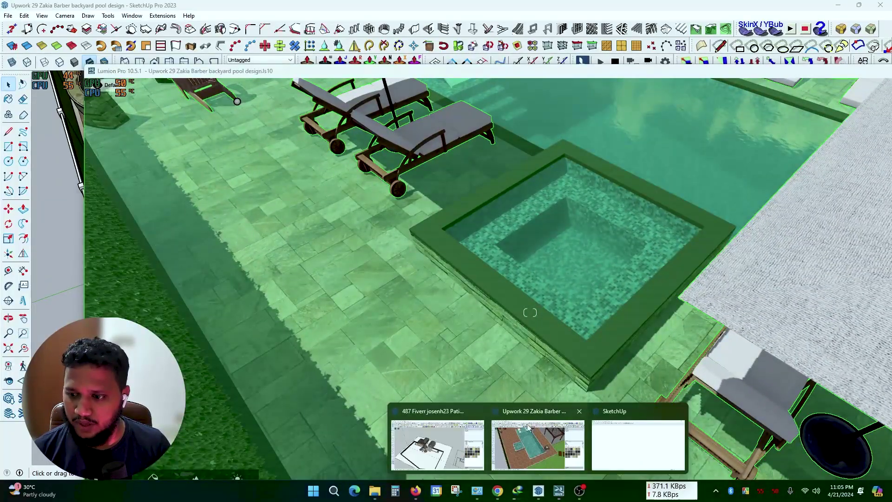
{"action": "mouse_move", "coordinate": [538, 491]}
{"action": "left_click", "coordinate": [539, 435]}
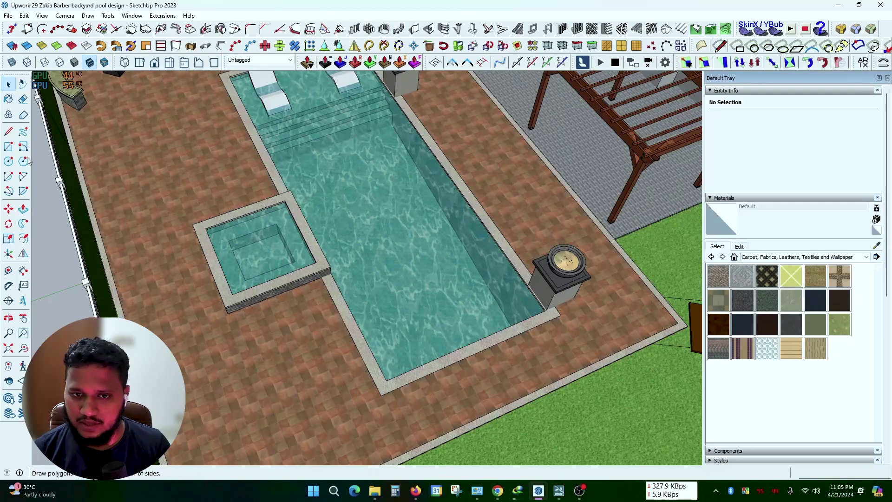
{"action": "key", "text": "r"}
{"action": "scroll", "coordinate": [251, 271], "scroll_direction": "up", "scroll_amount": 5}
Draw a rectangle on the paving beside the spa and push/pull it into a tall box.
{"action": "left_click", "coordinate": [250, 271]}
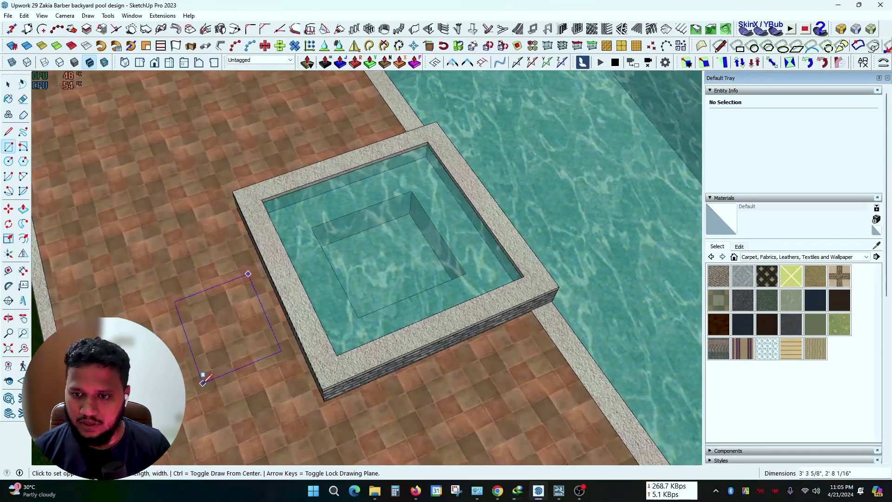
{"action": "left_click", "coordinate": [201, 384]}
{"action": "key", "text": "p"}
{"action": "left_click", "coordinate": [235, 344]}
{"action": "left_click", "coordinate": [219, 259]}
{"action": "mouse_move", "coordinate": [558, 490]}
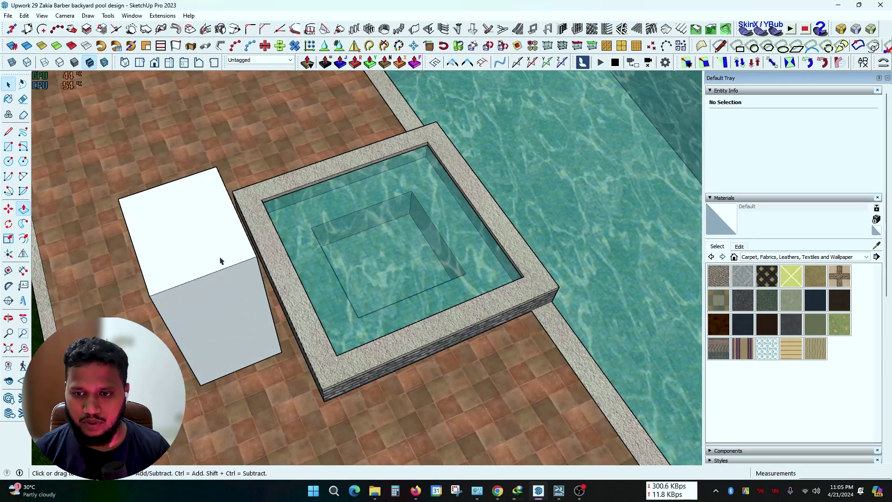
Check the new box around the spa in Lumion, then orbit the SketchUp view obliquely.
{"action": "left_click", "coordinate": [559, 435]}
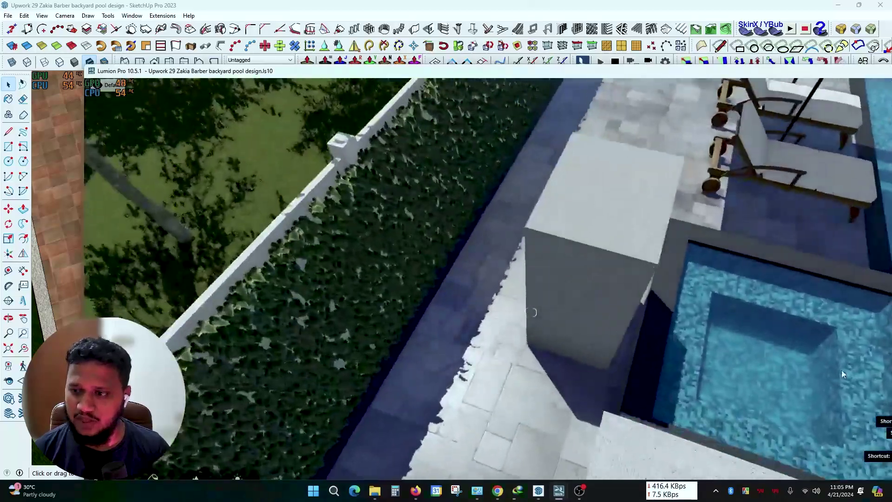
{"action": "mouse_move", "coordinate": [841, 370]}
{"action": "right_mouse_down"}
{"action": "mouse_move", "coordinate": [692, 324]}
{"action": "mouse_move", "coordinate": [734, 343]}
{"action": "mouse_move", "coordinate": [678, 333]}
{"action": "right_mouse_up"}
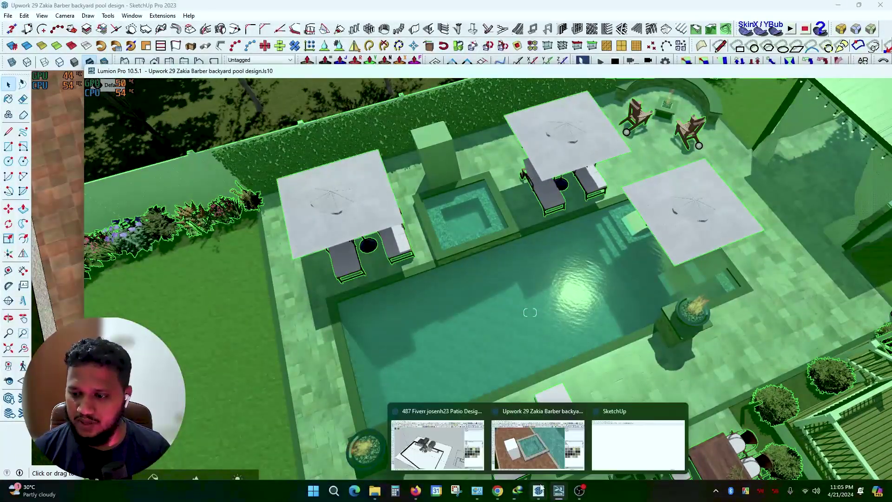
{"action": "left_click", "coordinate": [556, 434]}
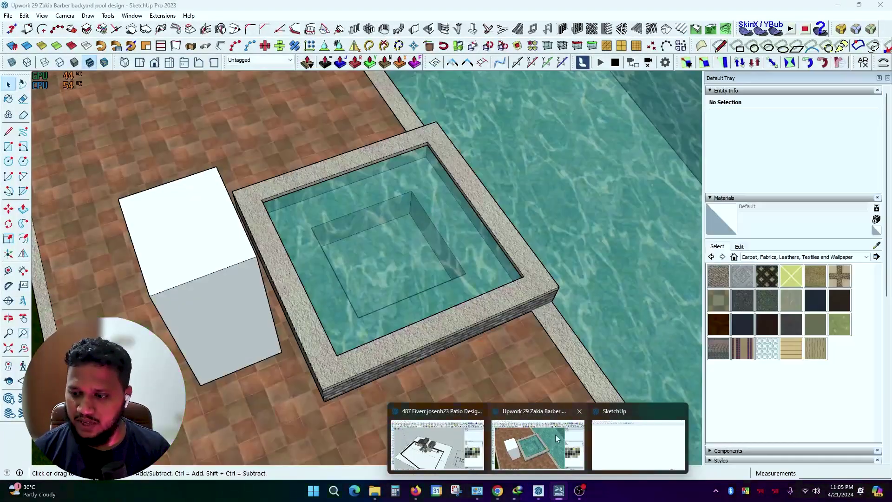
{"action": "middle_click_drag", "start_coordinate": [555, 434], "coordinate": [509, 381]}
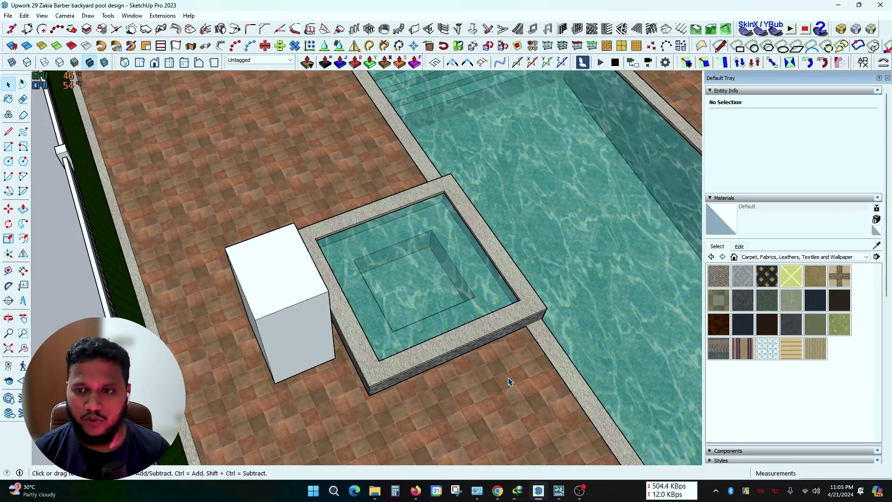
{"action": "scroll", "coordinate": [510, 381], "scroll_direction": "down", "scroll_amount": 5}
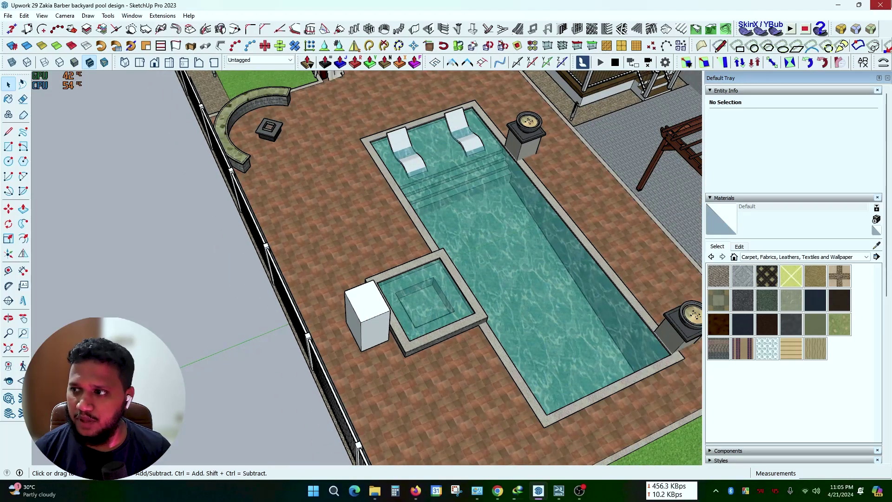
Close the backyard pool model and answer the save-changes prompt.
{"action": "left_click", "coordinate": [880, 5]}
{"action": "mouse_move", "coordinate": [517, 490]}
{"action": "left_click", "coordinate": [473, 255]}
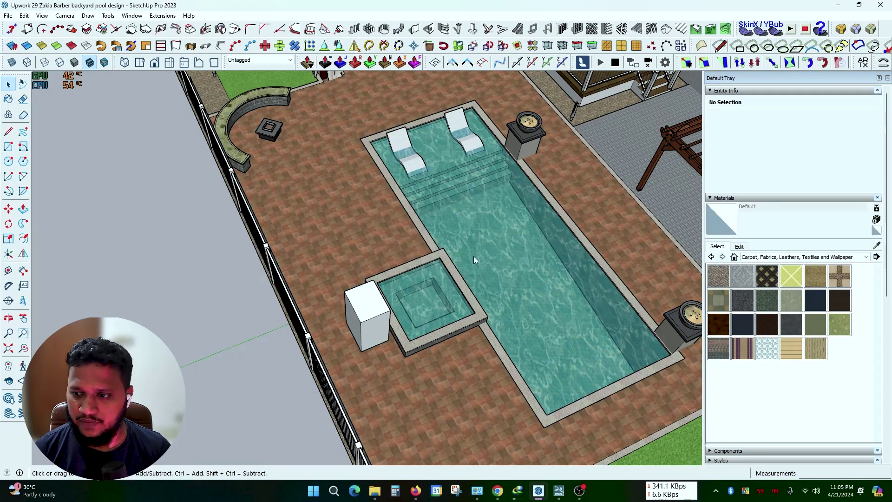
{"action": "left_click", "coordinate": [561, 456]}
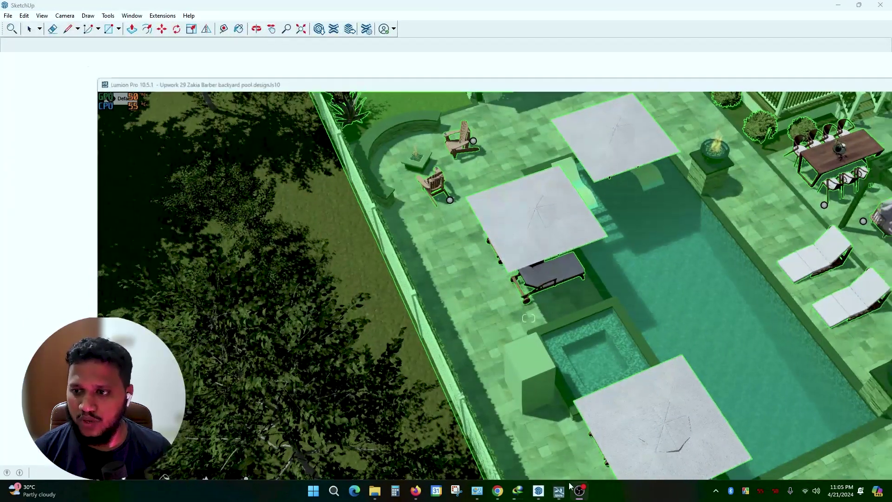
Finish closing the pool model, decline the read-only prompt, and open the Patio Design model.
{"action": "left_click", "coordinate": [558, 495]}
{"action": "mouse_move", "coordinate": [579, 491]}
{"action": "left_click", "coordinate": [504, 275]}
{"action": "mouse_move", "coordinate": [538, 491]}
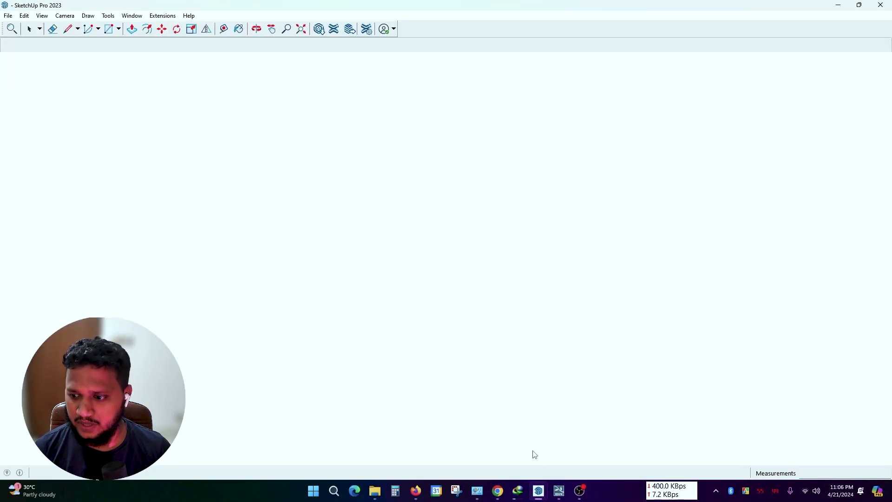
{"action": "left_click", "coordinate": [491, 431]}
Maximize the Lumion window and dismiss the extensions update notice.
{"action": "left_click", "coordinate": [559, 490]}
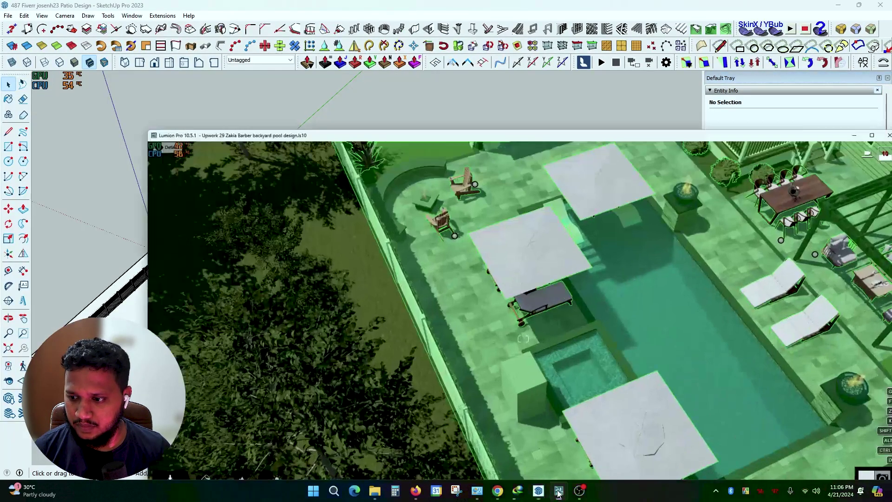
{"action": "scroll", "coordinate": [536, 347], "scroll_direction": "down", "scroll_amount": 5}
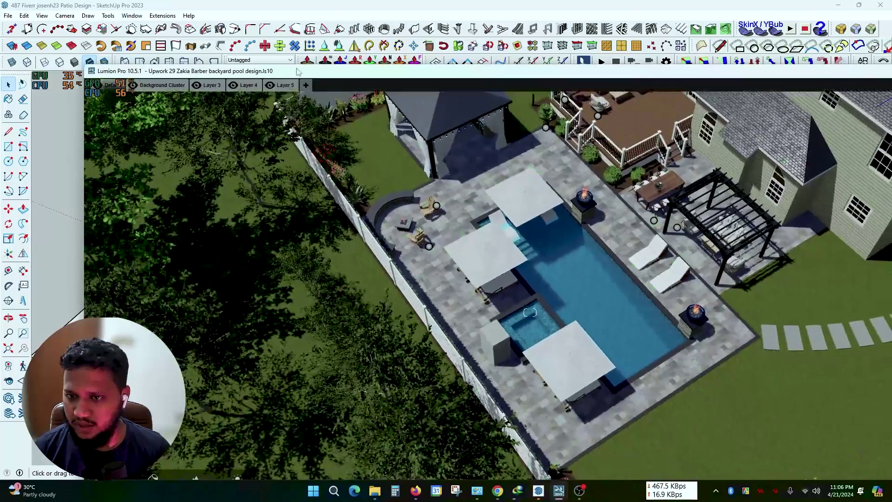
{"action": "left_click_drag", "start_coordinate": [694, 76], "coordinate": [643, 72]}
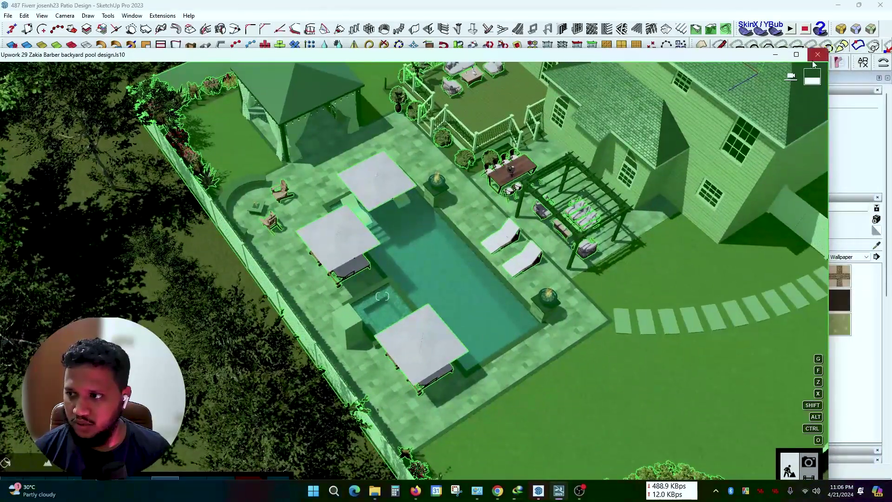
{"action": "double_click", "coordinate": [643, 68]}
{"action": "scroll", "coordinate": [460, 303], "scroll_direction": "up", "scroll_amount": 3}
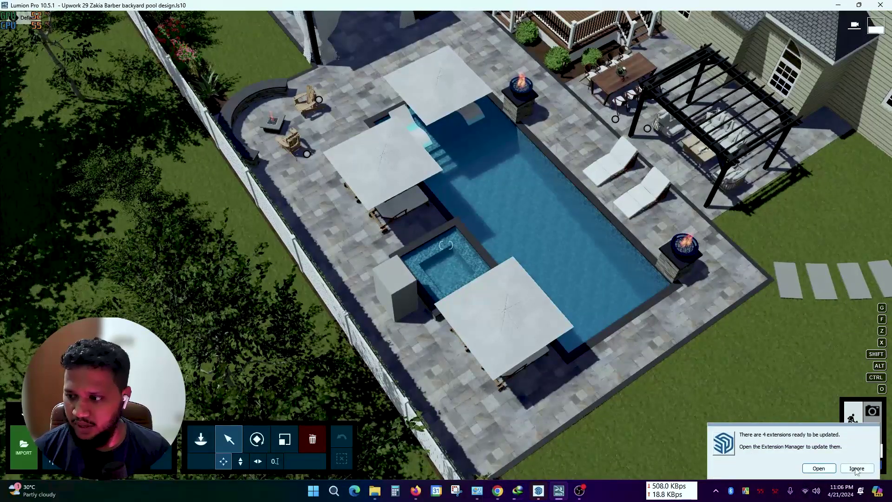
{"action": "left_click", "coordinate": [857, 469]}
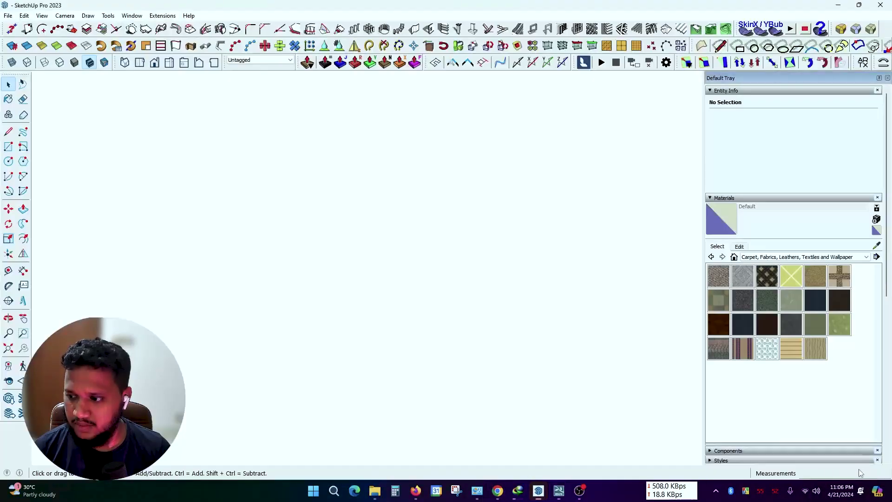
Start a new Lumion project from the Files screen.
{"action": "left_click", "coordinate": [559, 490]}
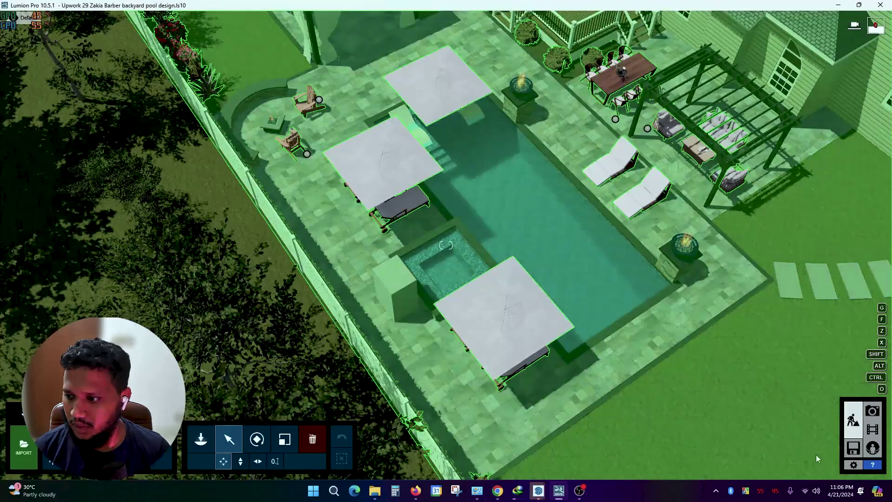
{"action": "left_click", "coordinate": [873, 447]}
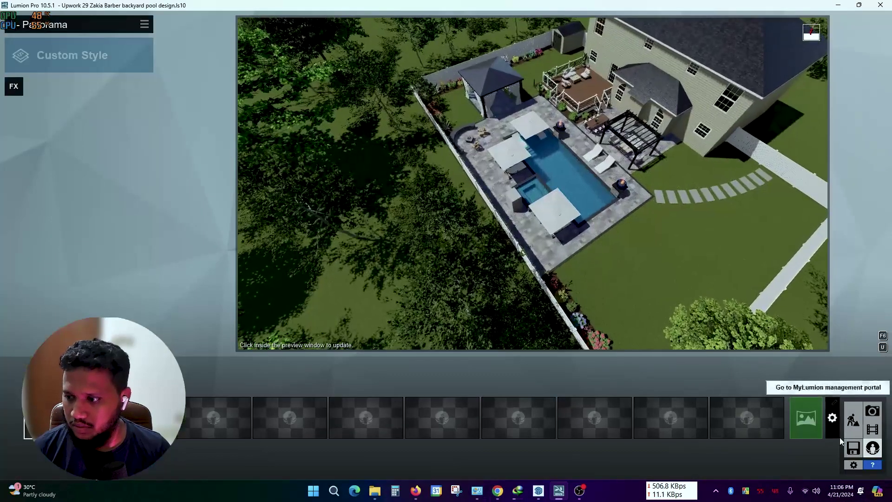
{"action": "left_click", "coordinate": [853, 420]}
{"action": "left_click", "coordinate": [854, 454]}
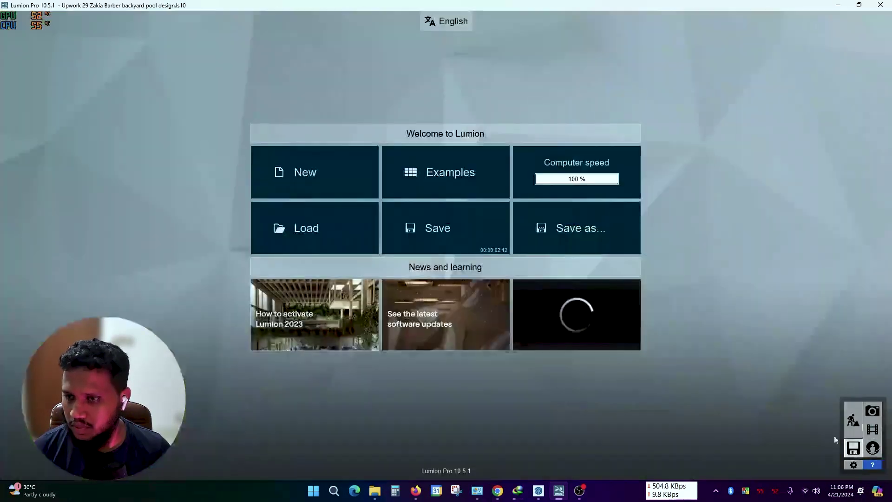
{"action": "left_click", "coordinate": [339, 172]}
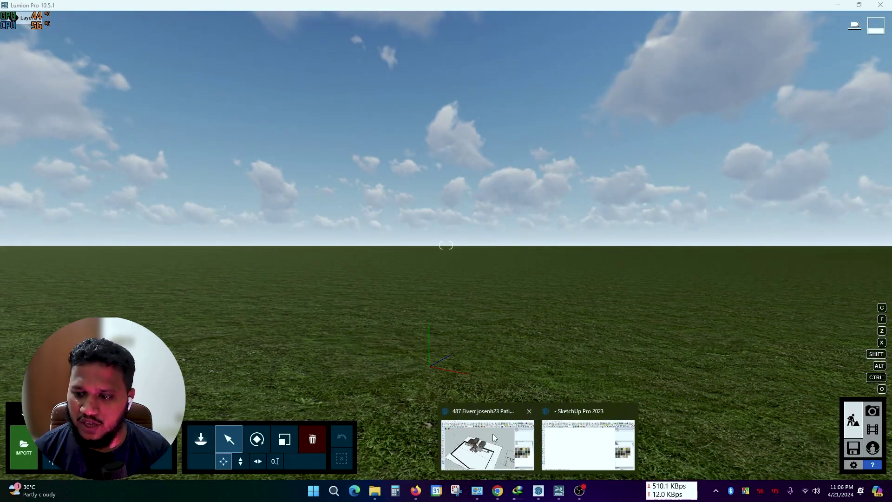
{"action": "mouse_move", "coordinate": [538, 491]}
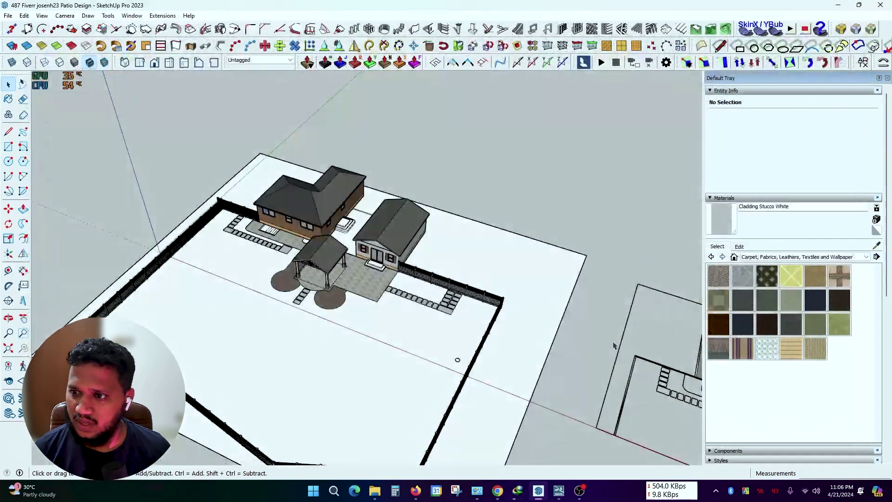
Orbit the patio model down to a closer view of the pavilion in SketchUp.
{"action": "scroll", "coordinate": [426, 318], "scroll_direction": "up", "scroll_amount": 3}
{"action": "scroll", "coordinate": [426, 318], "scroll_direction": "up", "scroll_amount": 3}
{"action": "middle_click_drag", "start_coordinate": [425, 318], "coordinate": [270, 289]}
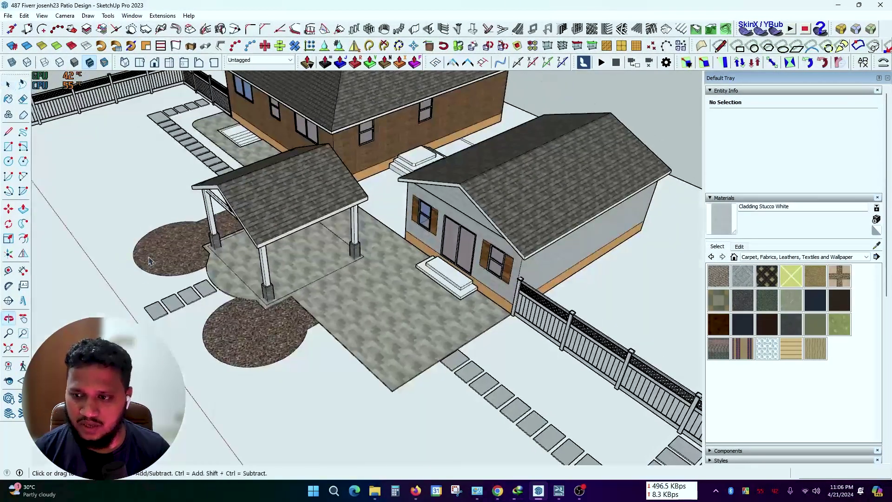
{"action": "key", "text": "space"}
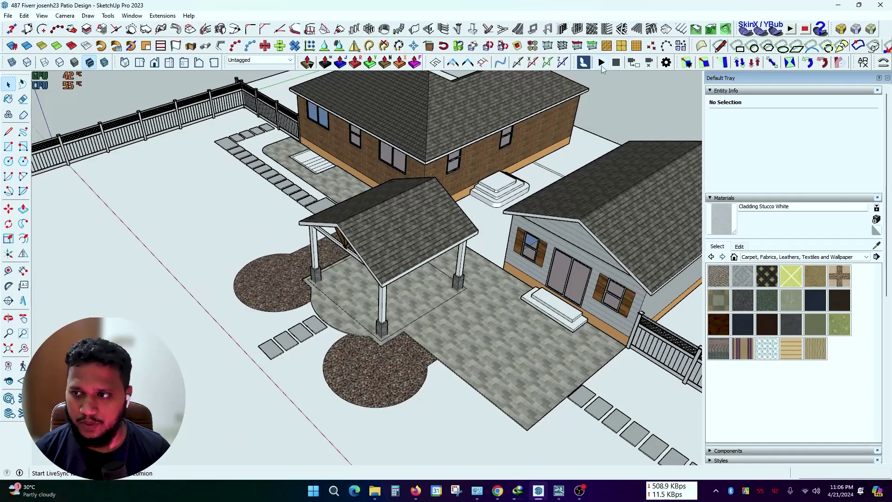
In Lumion, turn the camera to face the houses and delete the old imported house-and-yard model.
{"action": "left_click", "coordinate": [559, 490]}
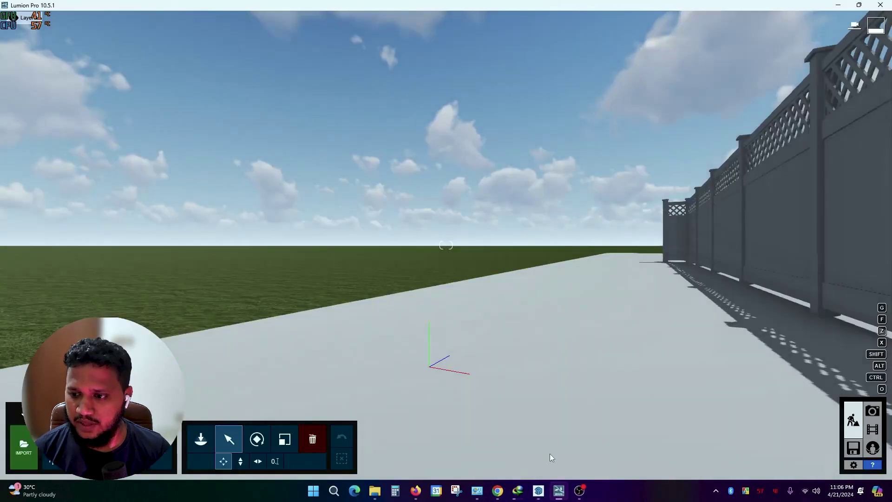
{"action": "scroll", "coordinate": [469, 223], "scroll_direction": "down", "scroll_amount": 5}
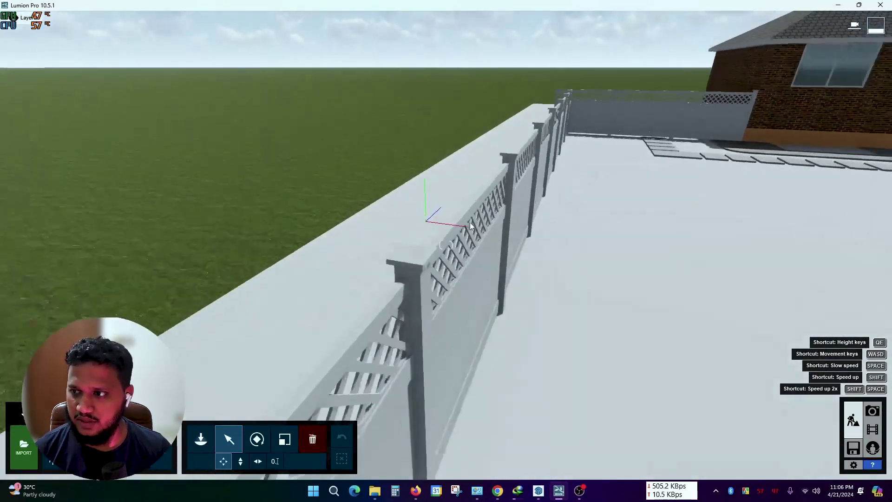
{"action": "right_click_drag", "start_coordinate": [480, 227], "coordinate": [376, 232]}
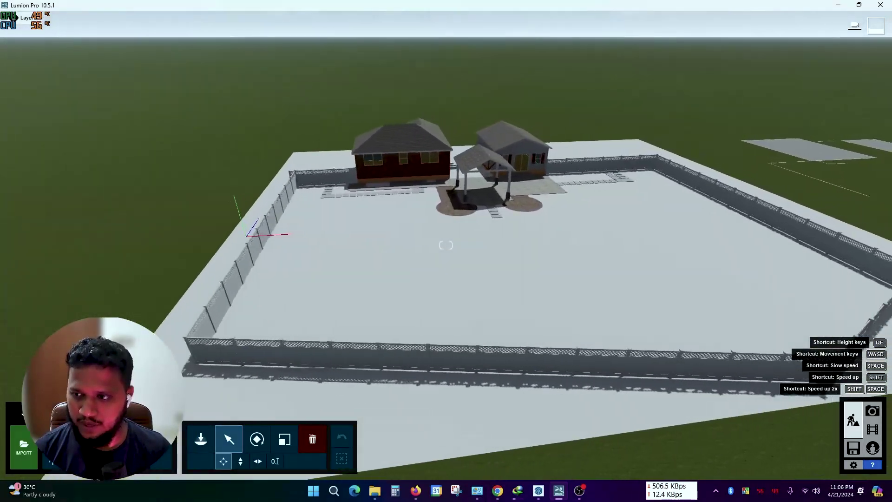
{"action": "scroll", "coordinate": [375, 233], "scroll_direction": "down", "scroll_amount": 5}
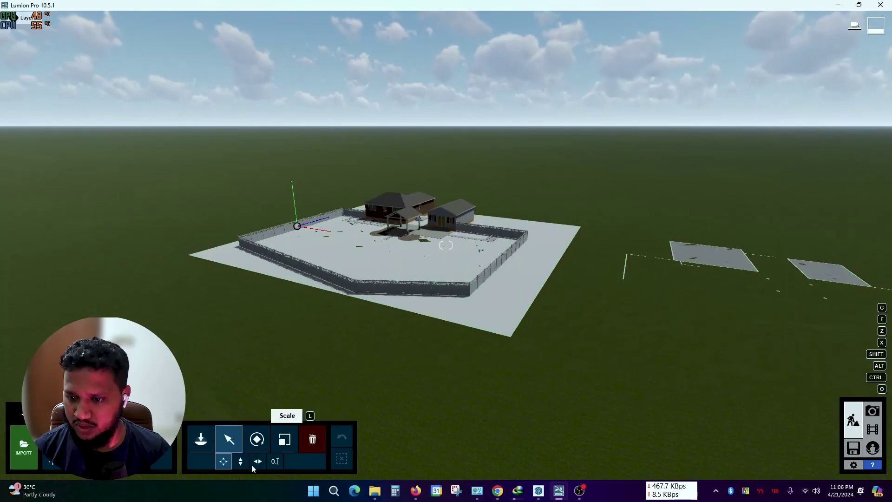
{"action": "left_click", "coordinate": [298, 226]}
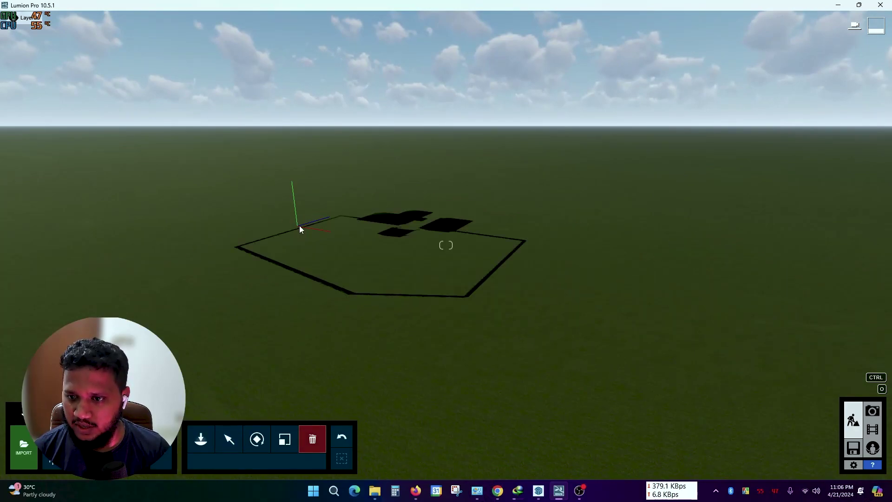
{"action": "left_click", "coordinate": [538, 490]}
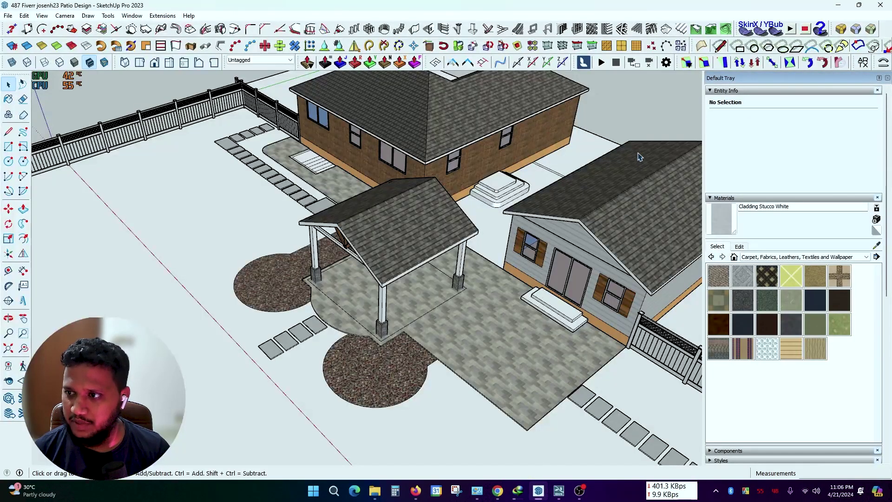
{"action": "scroll", "coordinate": [640, 158], "scroll_direction": "down", "scroll_amount": 3}
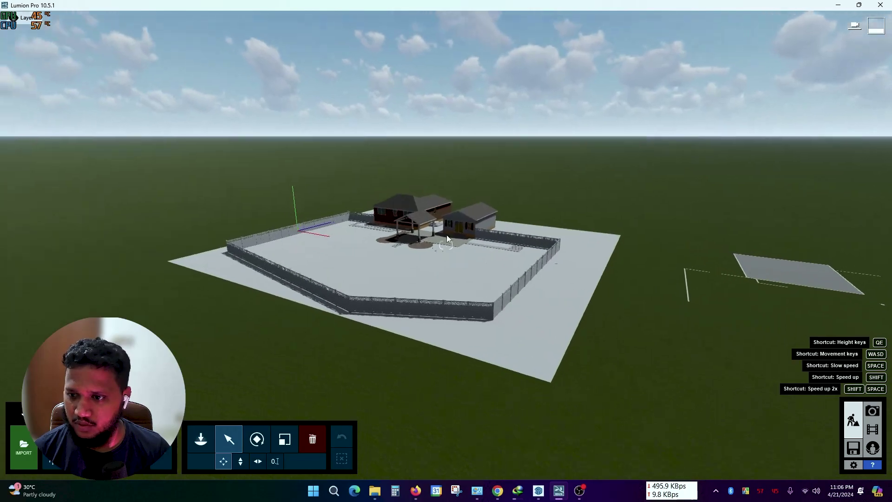
Match Lumion's camera to the SketchUp view and zoom out the model.
{"action": "key", "text": "alt+Tab"}
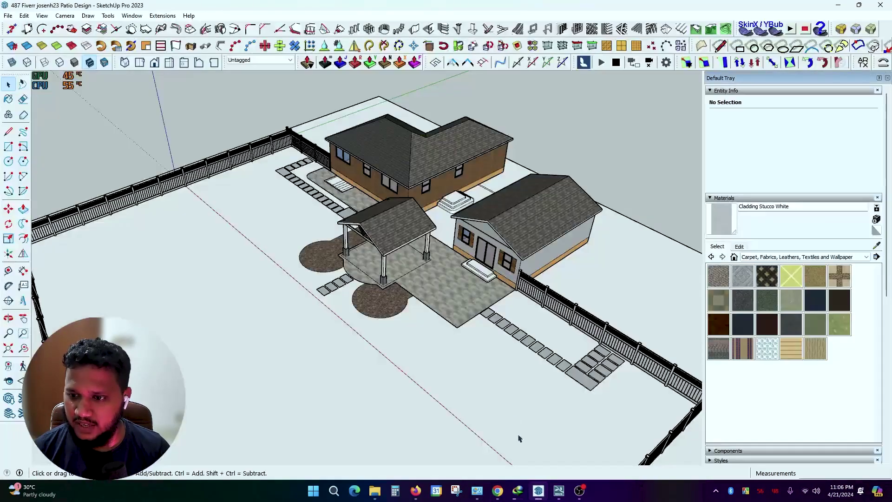
{"action": "scroll", "coordinate": [519, 439], "scroll_direction": "down", "scroll_amount": 3}
{"action": "scroll", "coordinate": [556, 424], "scroll_direction": "down", "scroll_amount": 3}
Paint the ground face with Grass Dark Green from Landscaping, Fencing and Vegetation, checking it in Lumion.
{"action": "left_click", "coordinate": [362, 357]}
{"action": "left_click", "coordinate": [759, 257]}
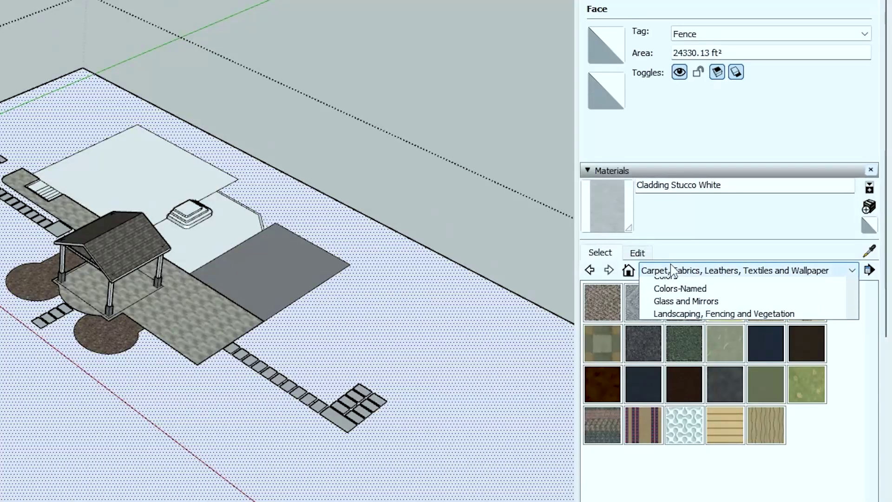
{"action": "left_click", "coordinate": [726, 401]}
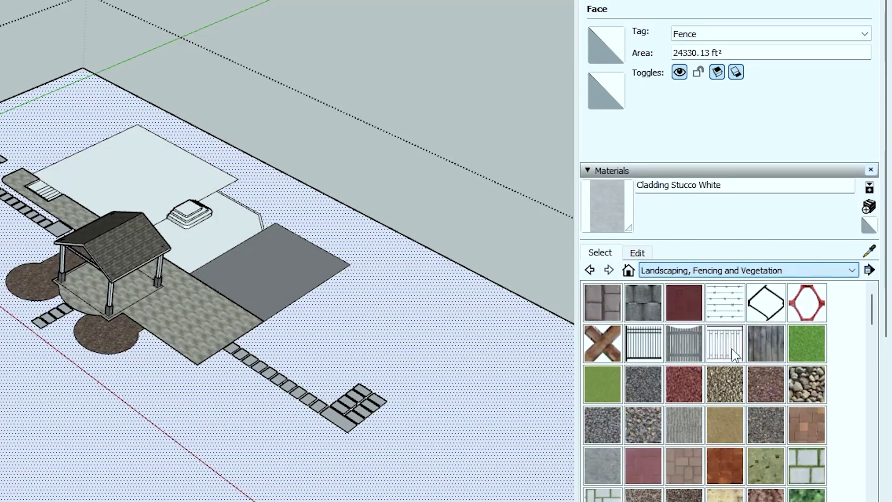
{"action": "left_click", "coordinate": [811, 351]}
{"action": "left_click", "coordinate": [65, 453]}
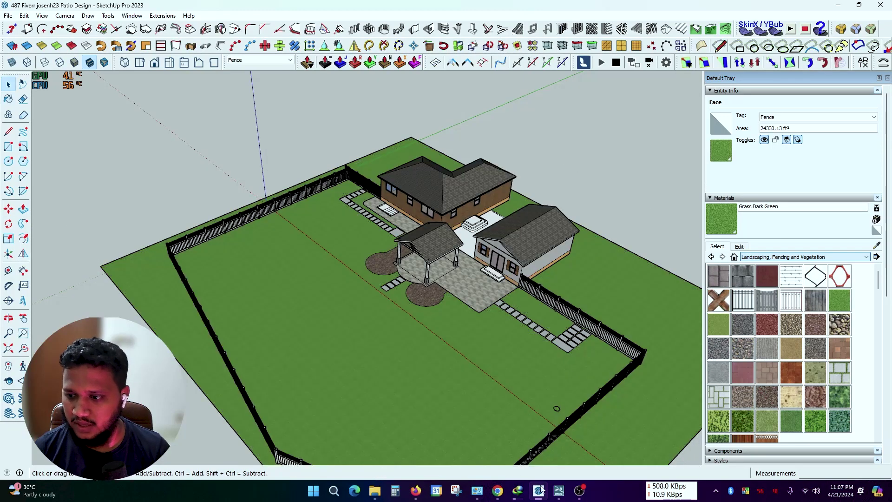
{"action": "left_click", "coordinate": [566, 495]}
{"action": "scroll", "coordinate": [485, 315], "scroll_direction": "down", "scroll_amount": 5}
{"action": "scroll", "coordinate": [520, 316], "scroll_direction": "up", "scroll_amount": 5}
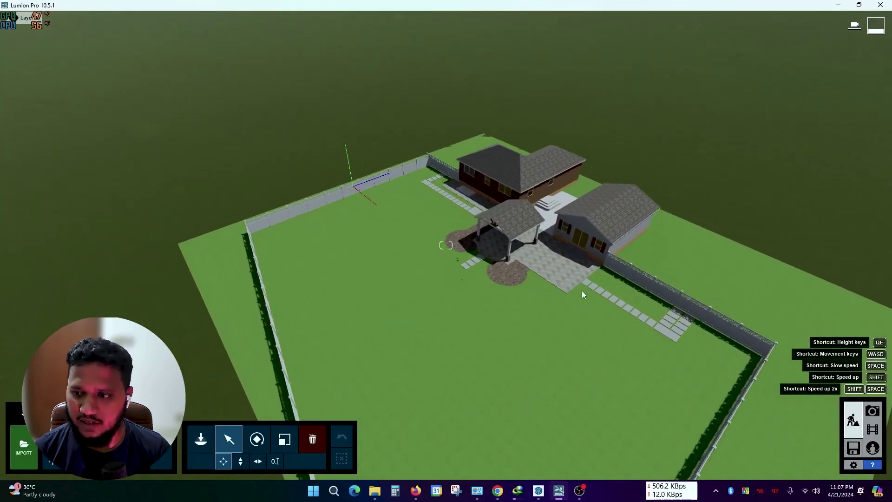